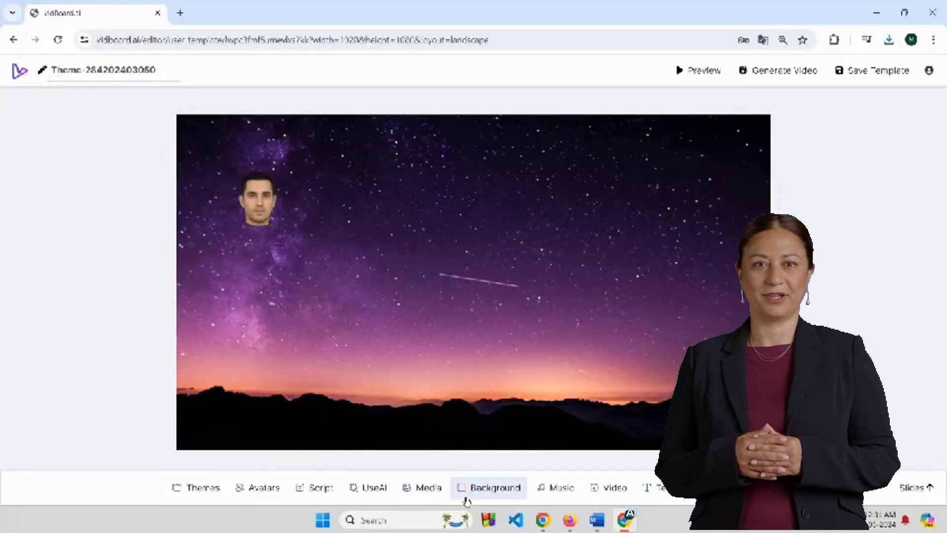
- Add the flower shape from Shapes to the starry slide and enlarge it
click(488, 487)
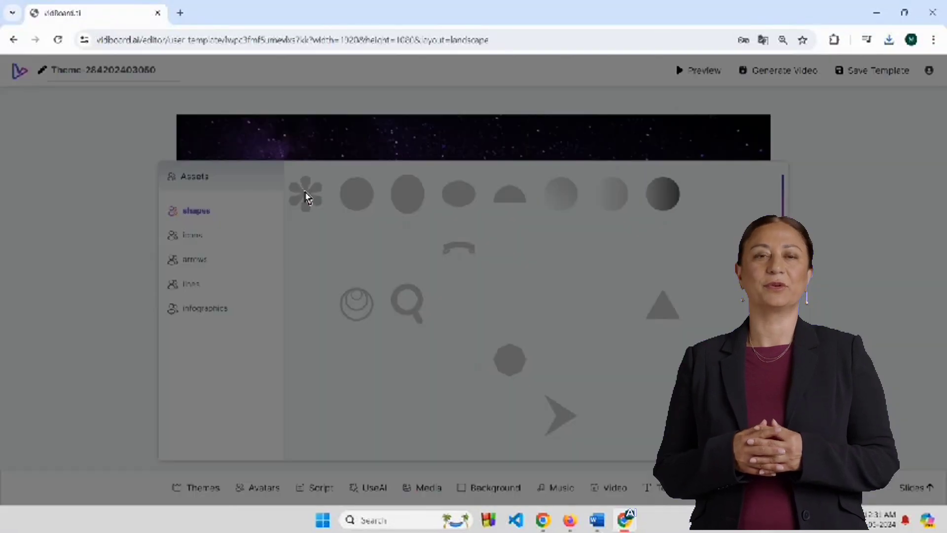
click(299, 191)
mouse_move(255, 196)
mouse_down()
mouse_move(344, 270)
mouse_move(474, 267)
mouse_up()
- Recolour the flower red through its Asset Settings colour picker
right_click(468, 268)
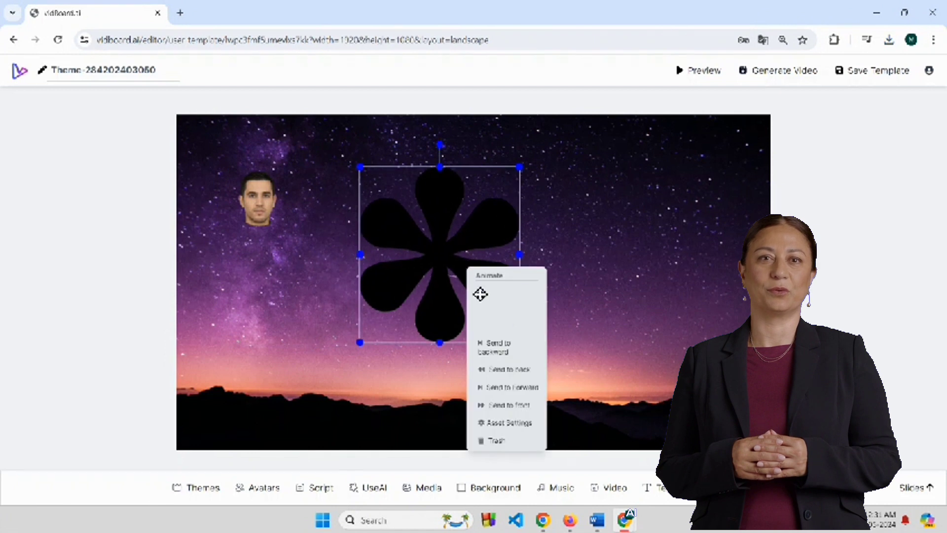
click(494, 422)
click(552, 286)
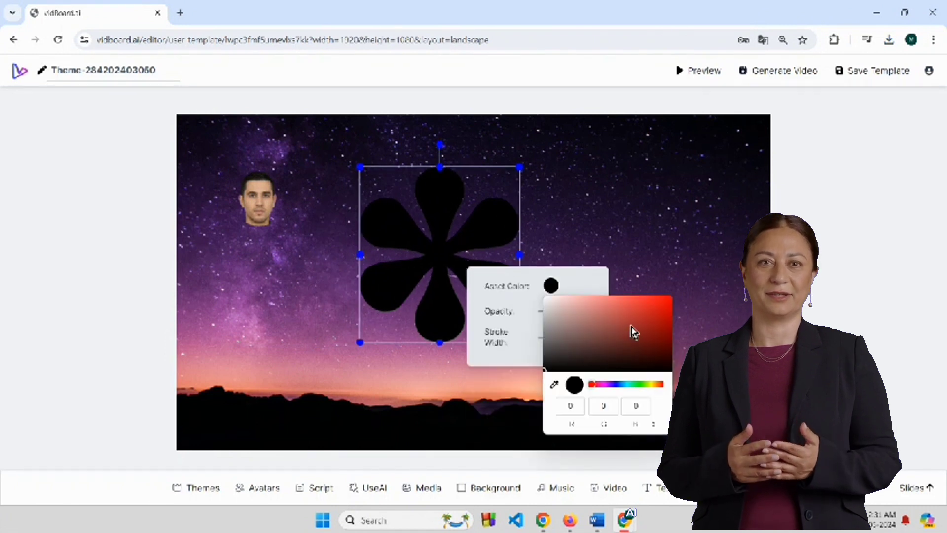
click(633, 326)
click(623, 251)
- Briefly lower and restore the flower's opacity, then show the background video library
right_click(465, 276)
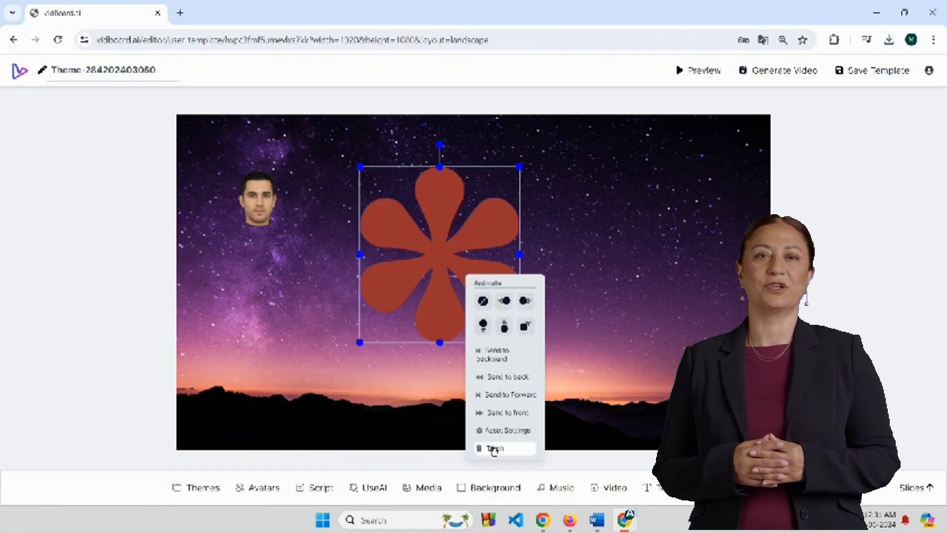
click(492, 430)
mouse_move(591, 323)
mouse_down()
mouse_move(560, 323)
mouse_move(592, 323)
mouse_up()
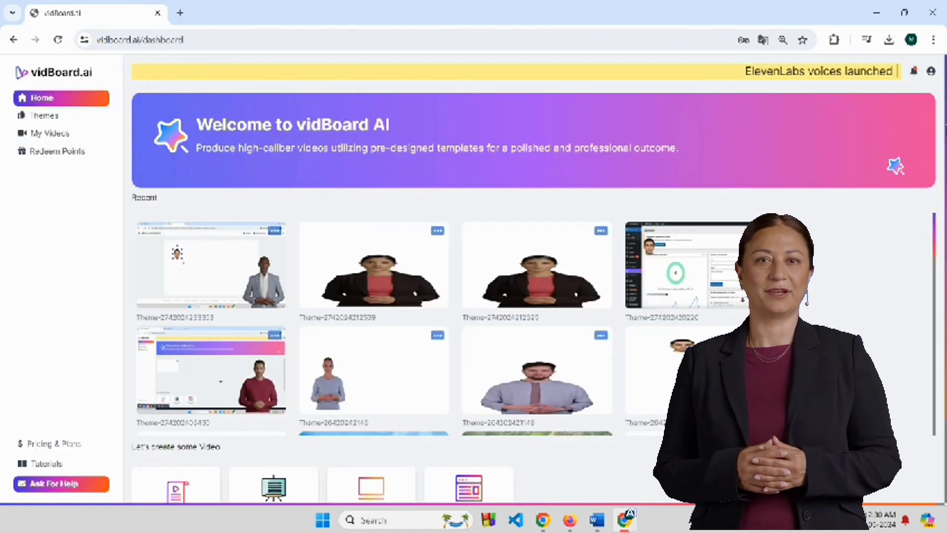
scroll(474, 296, down, 2)
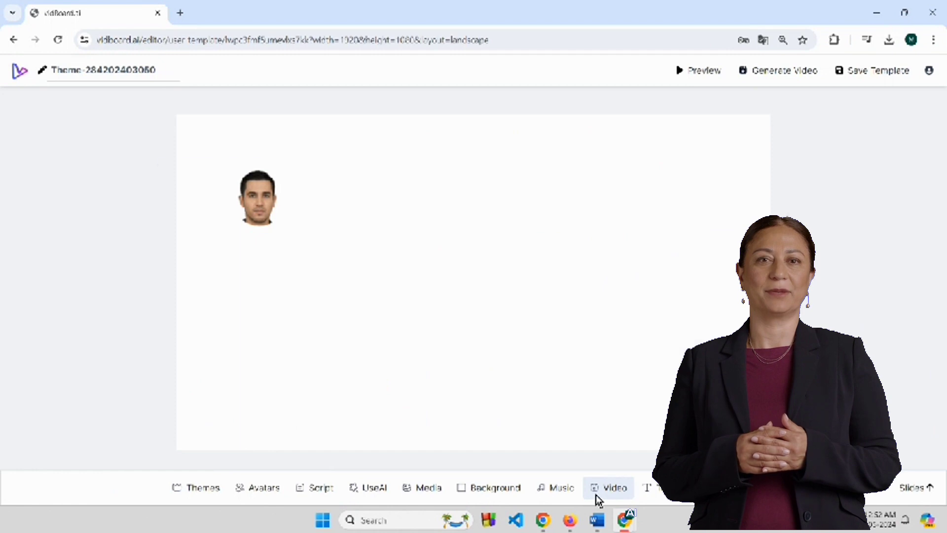
click(610, 489)
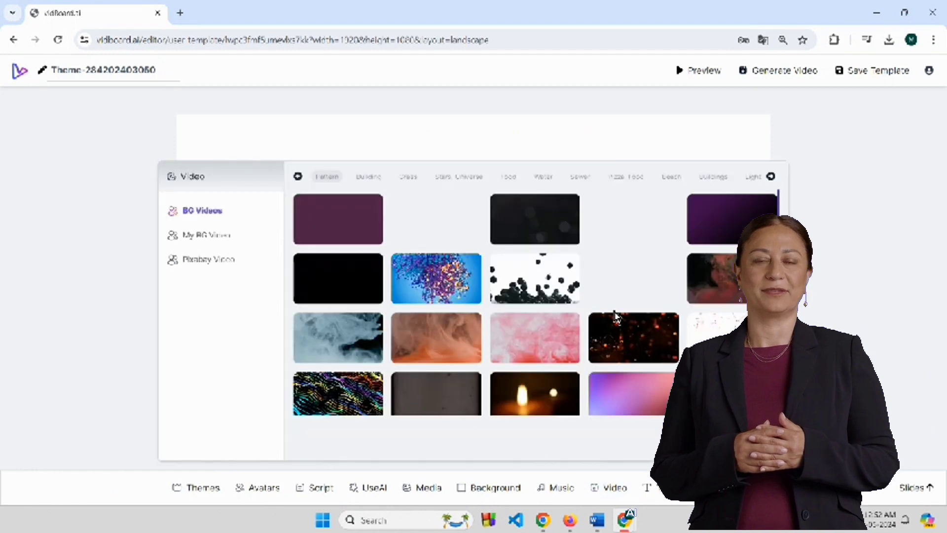
- Set the colourful bubbles video as the slide background and play its preview
click(431, 288)
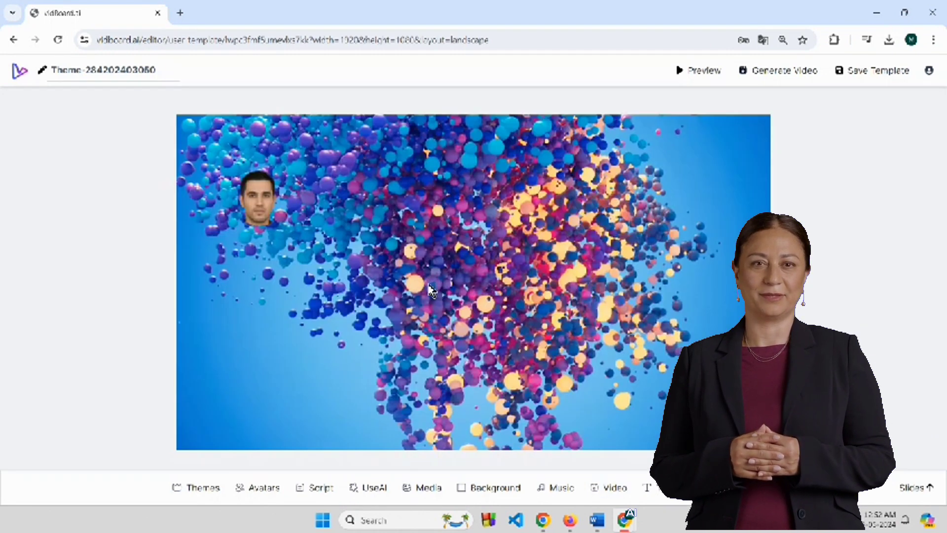
click(700, 77)
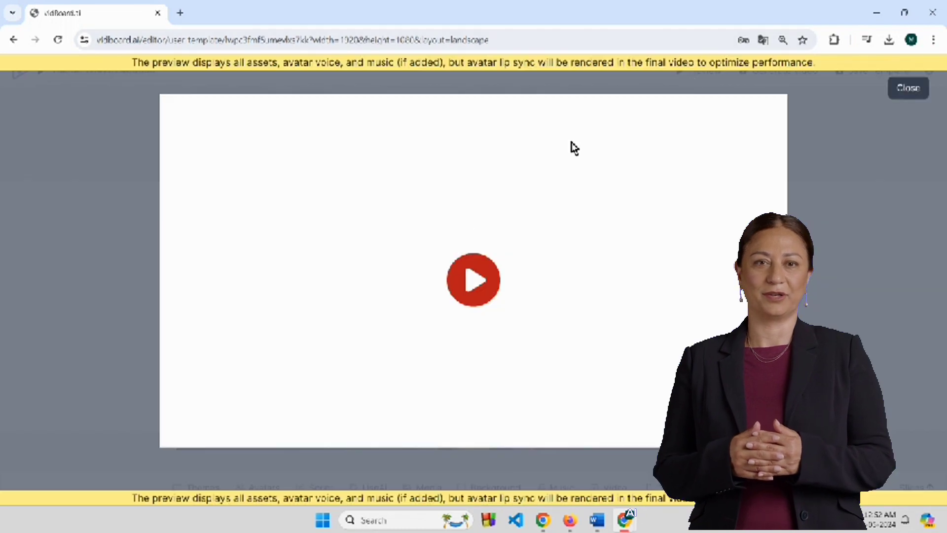
click(477, 285)
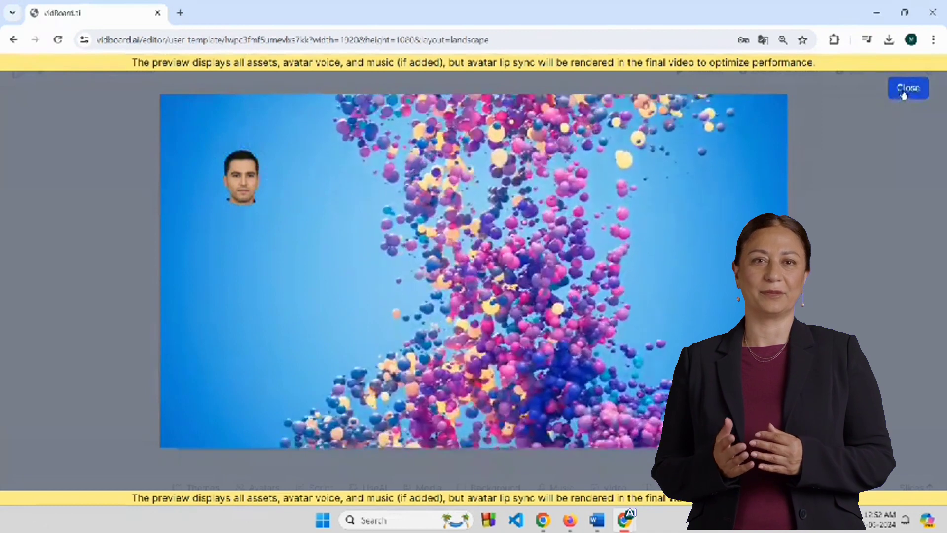
- Close the preview and add an enlarged flower shape to the starry slide
click(907, 87)
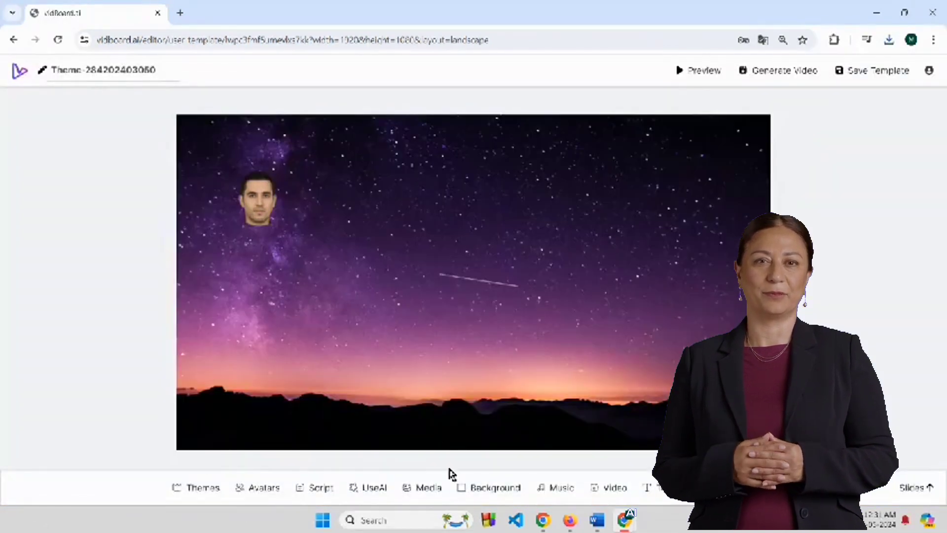
click(654, 486)
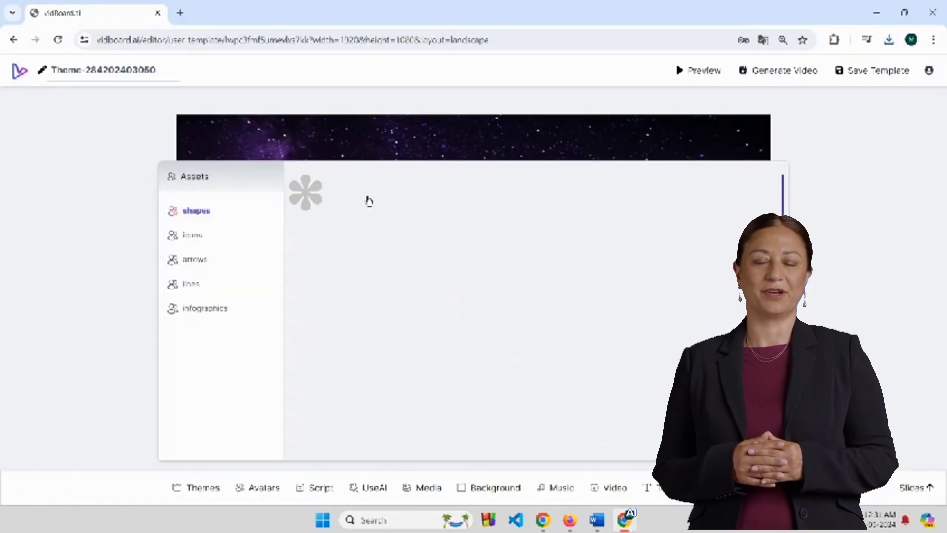
click(300, 191)
drag(264, 201, 338, 271)
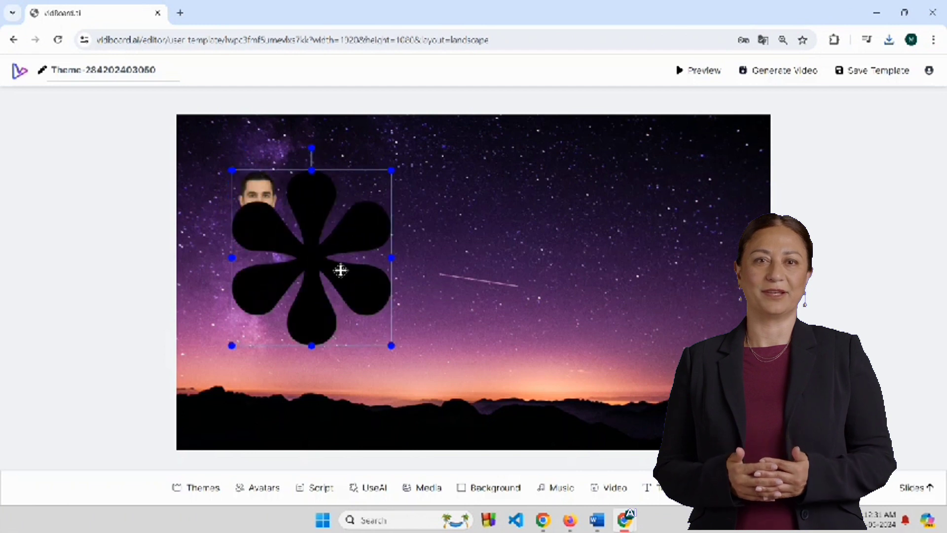
- Recolour the new flower red through its Asset Settings colour picker
right_click(466, 266)
click(508, 422)
click(550, 286)
click(635, 332)
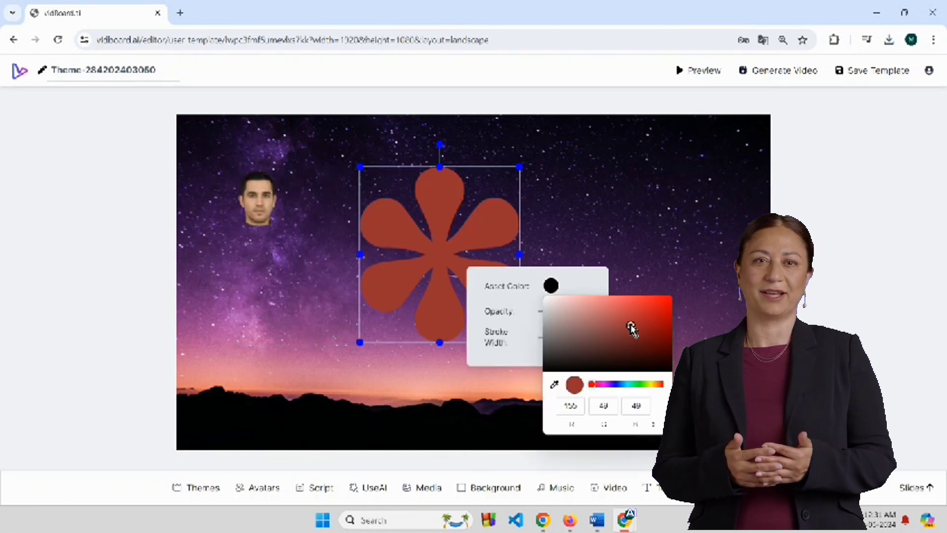
click(623, 253)
- Reselect the red flower and try a lower opacity before restoring full opacity
click(459, 272)
right_click(466, 273)
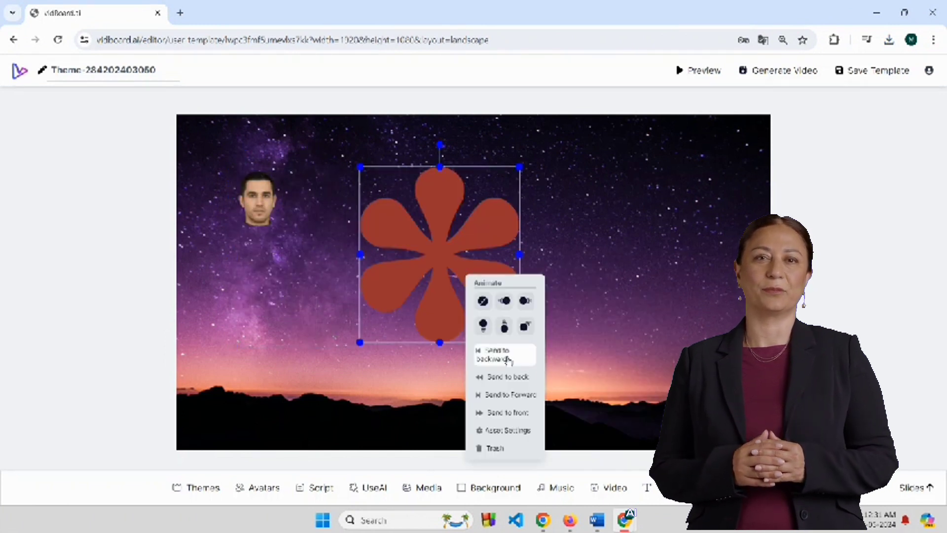
click(508, 430)
drag(591, 321, 588, 321)
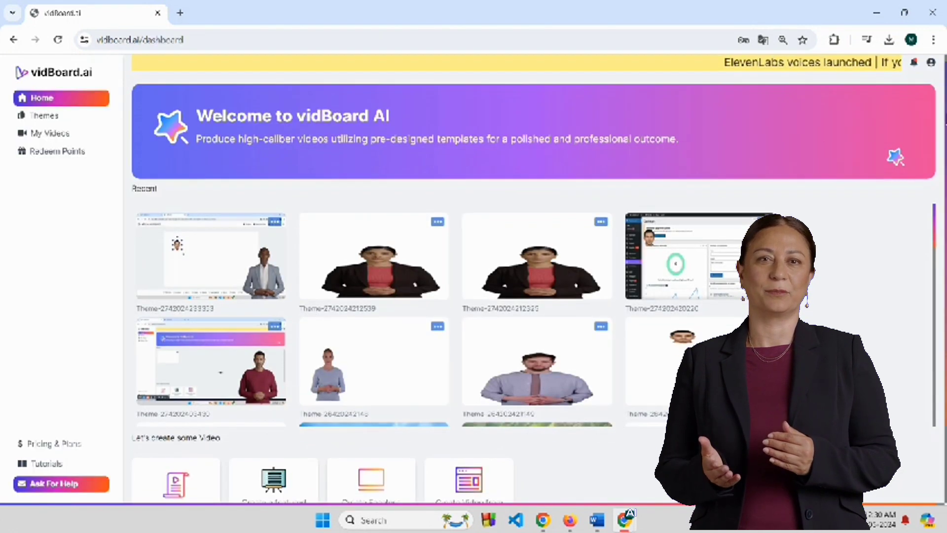
scroll(473, 266, down, 2)
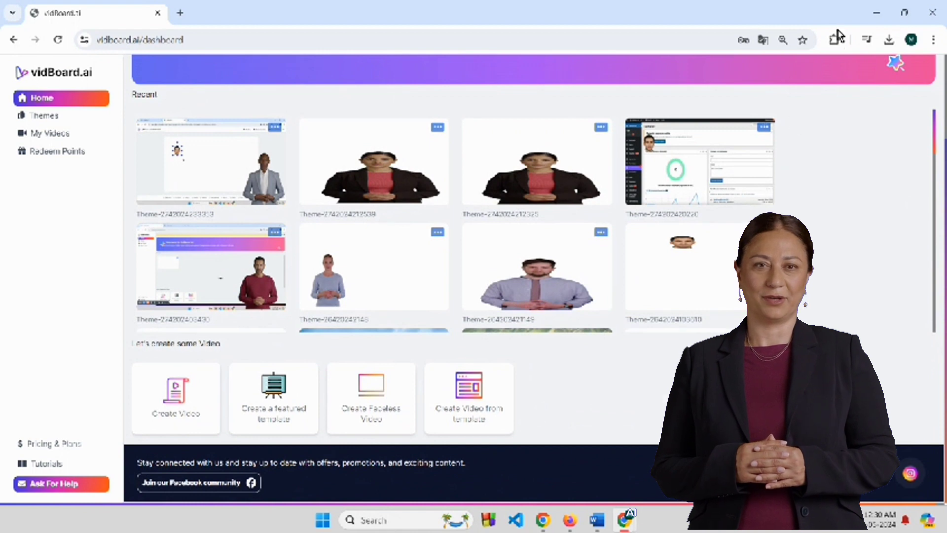